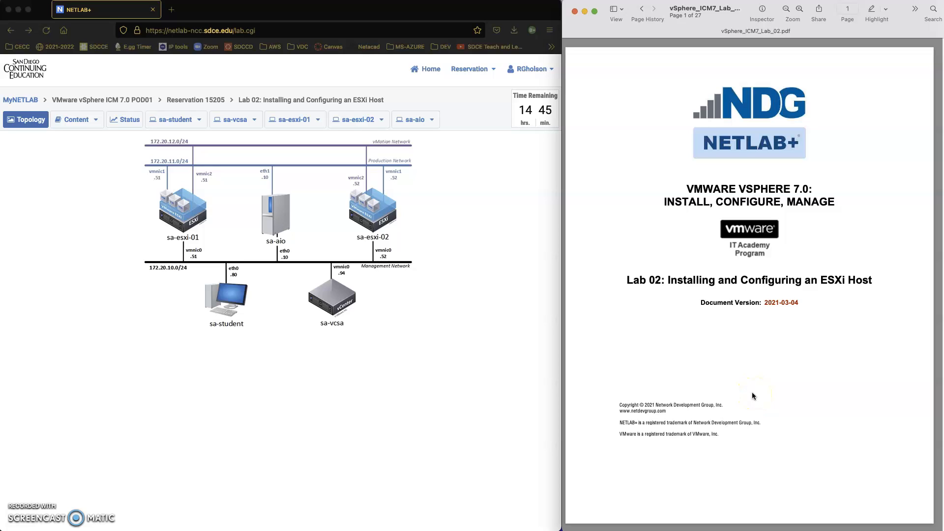
- Review the Lab 02 guide's contents and objectives, and examine the firewall service list of host sa-esxi-02.vclass.local
scroll(752, 392, down, 2)
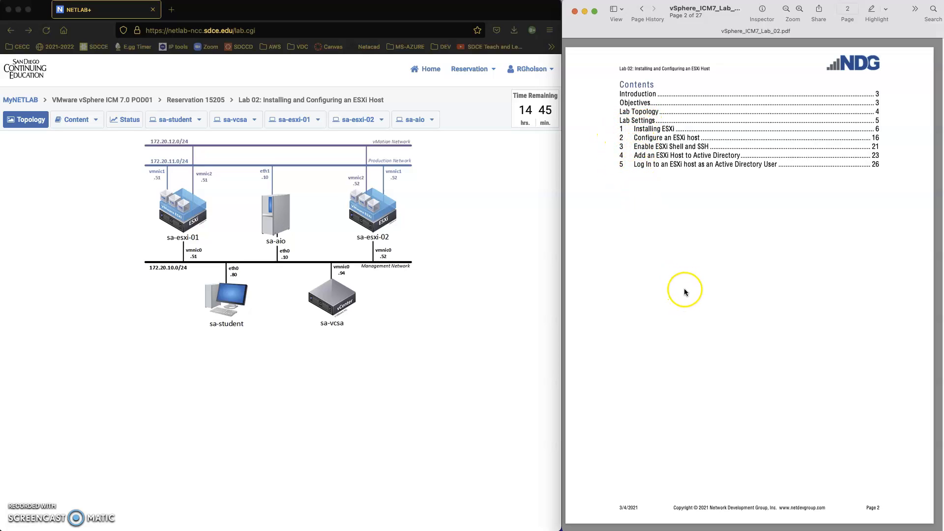
scroll(685, 292, down, 2)
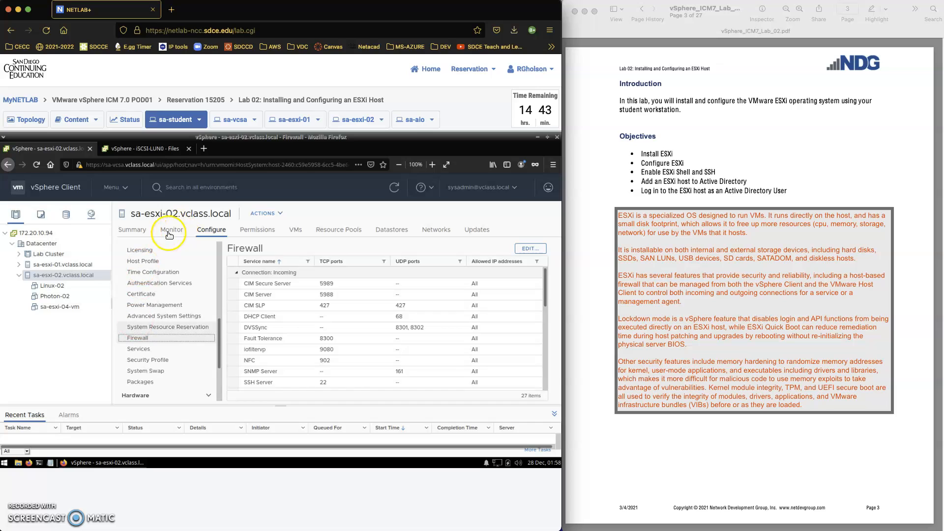
scroll(142, 347, up, 3)
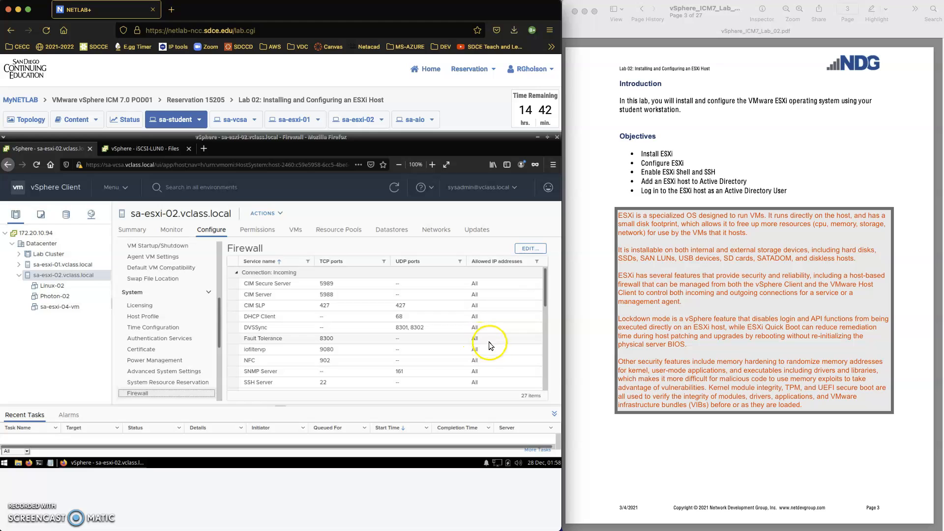
drag(546, 300, 553, 387)
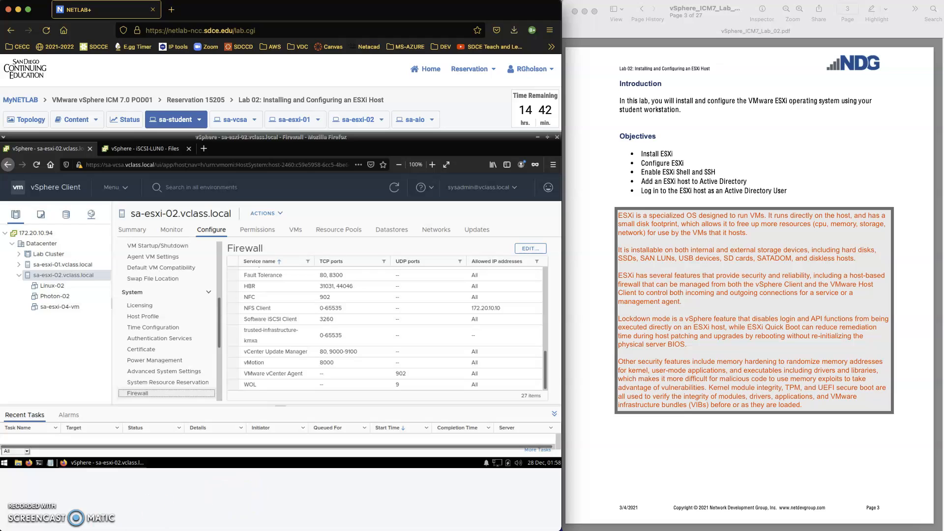
click(806, 468)
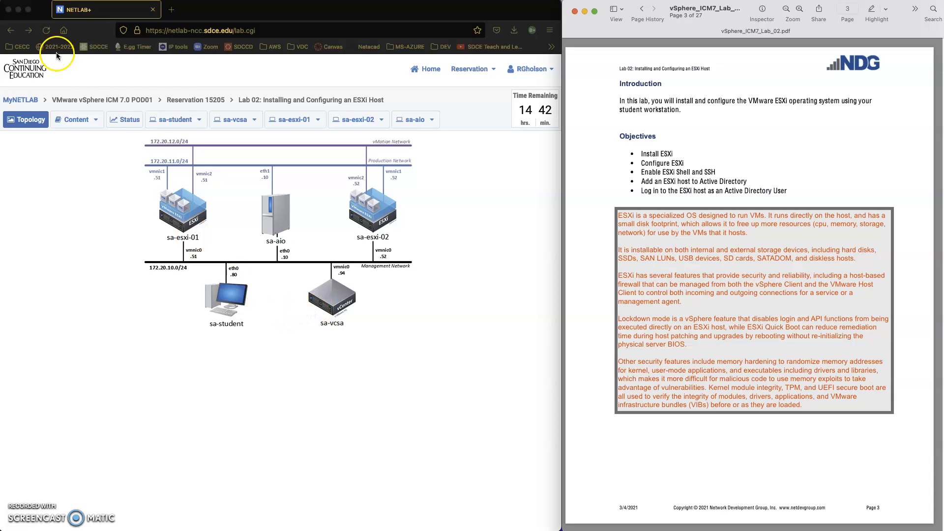
- Look over the sa-student, sa-esxi-01 and sa-esxi-02 consoles, waking the sa-esxi-01 screen, and return to sa-student
click(160, 123)
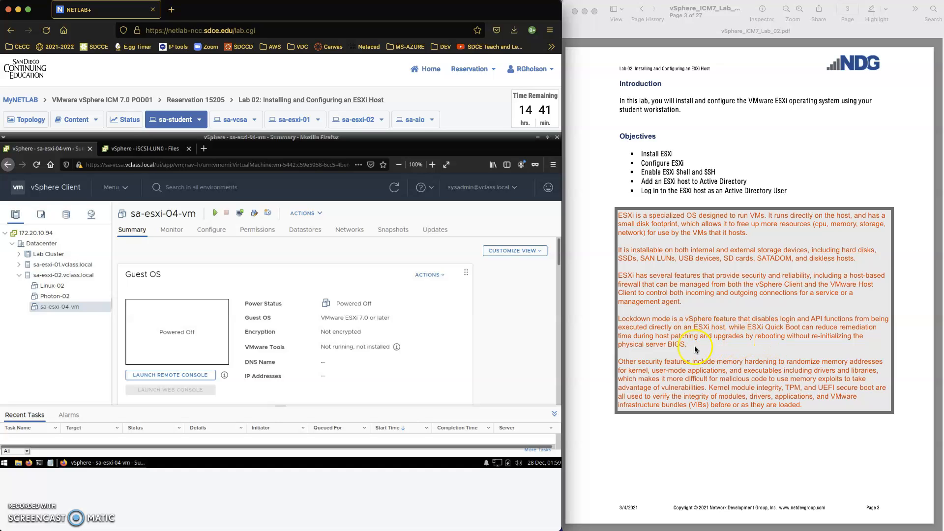
click(292, 123)
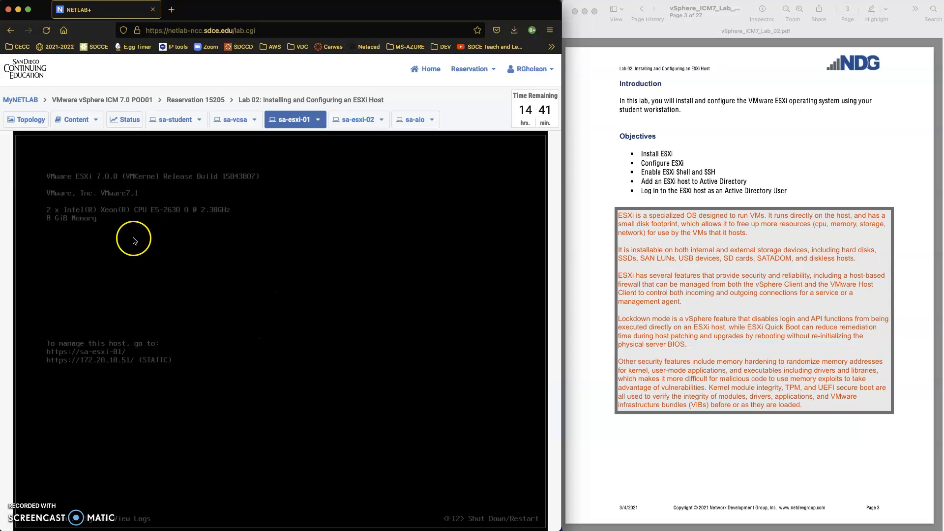
click(241, 372)
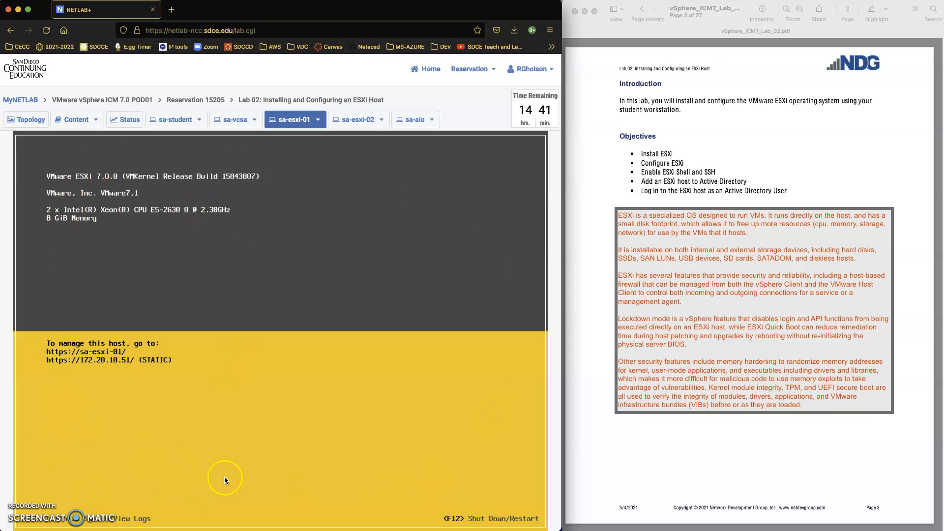
click(362, 120)
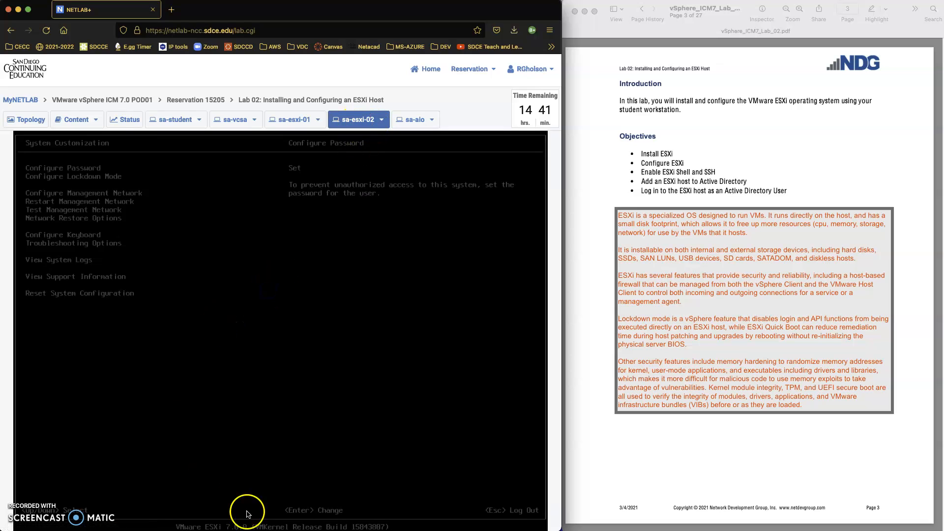
click(167, 120)
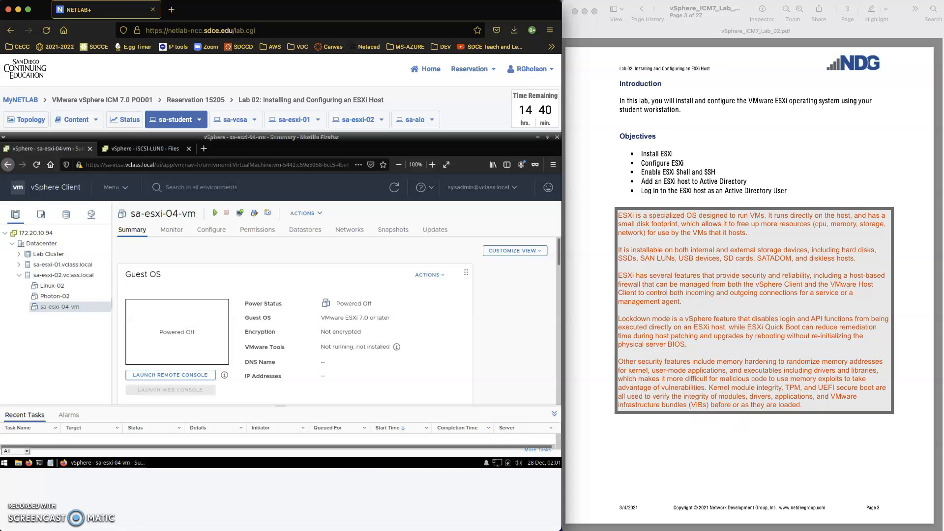
- Read the lab guide's Installing ESXi instructions through page 9, on attaching a datastore ISO file
scroll(797, 392, down, 15)
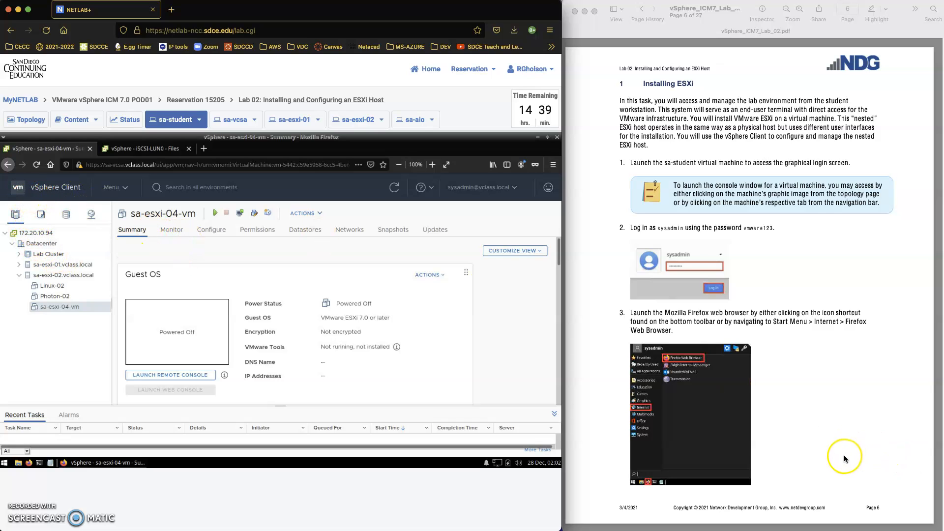
scroll(842, 456, down, 3)
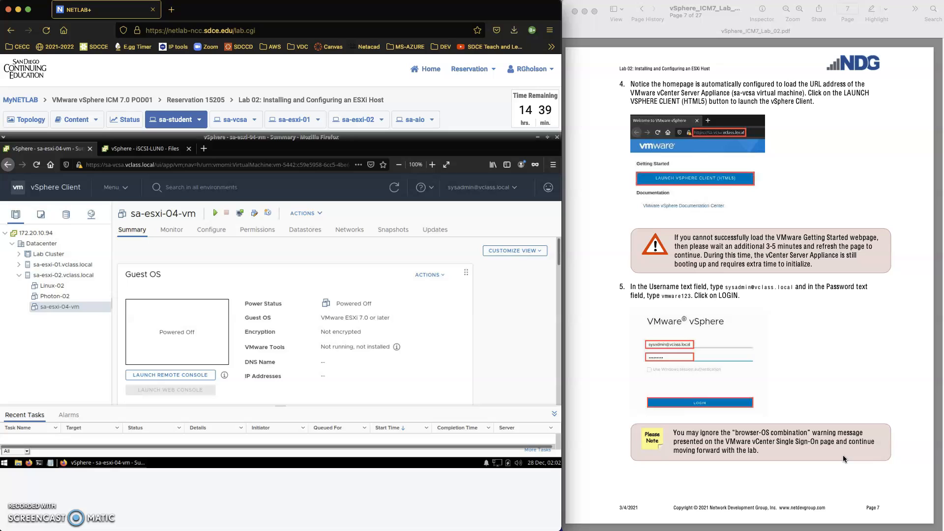
scroll(842, 455, down, 3)
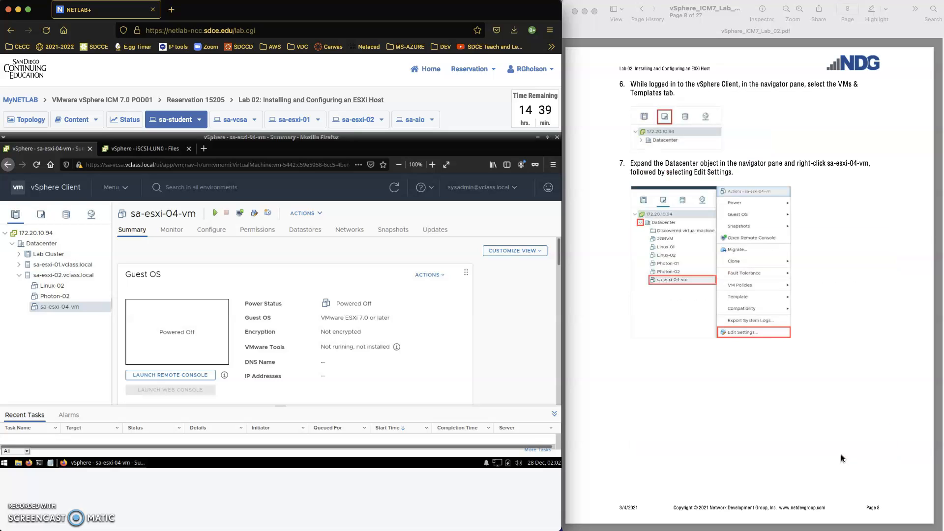
scroll(841, 458, down, 3)
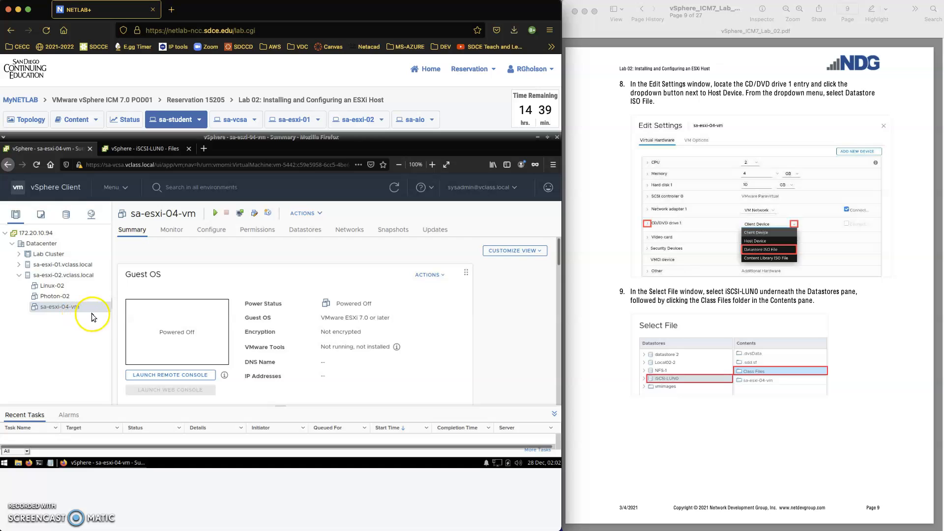
- Inspect the Class Files folder on the iSCSI-LUN0 datastore and the VM Hardware summary of sa-esxi-04-vm
click(148, 150)
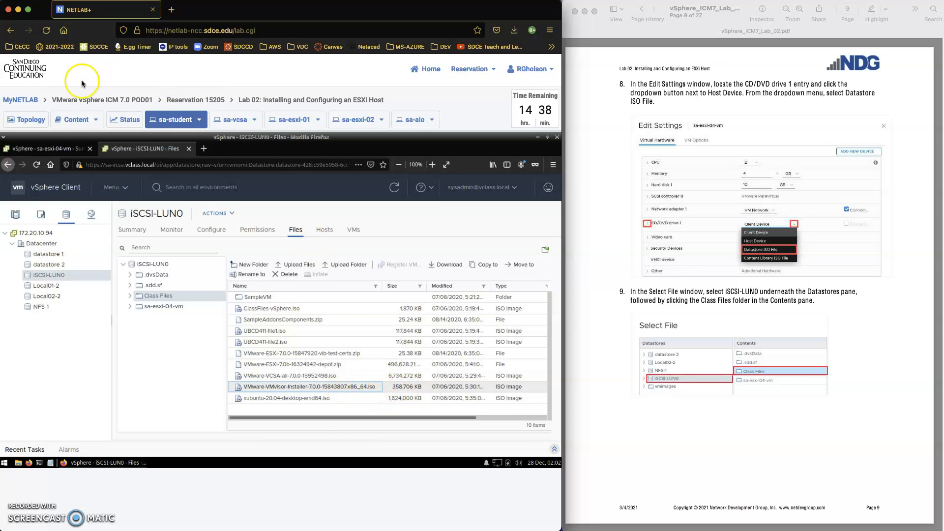
click(37, 149)
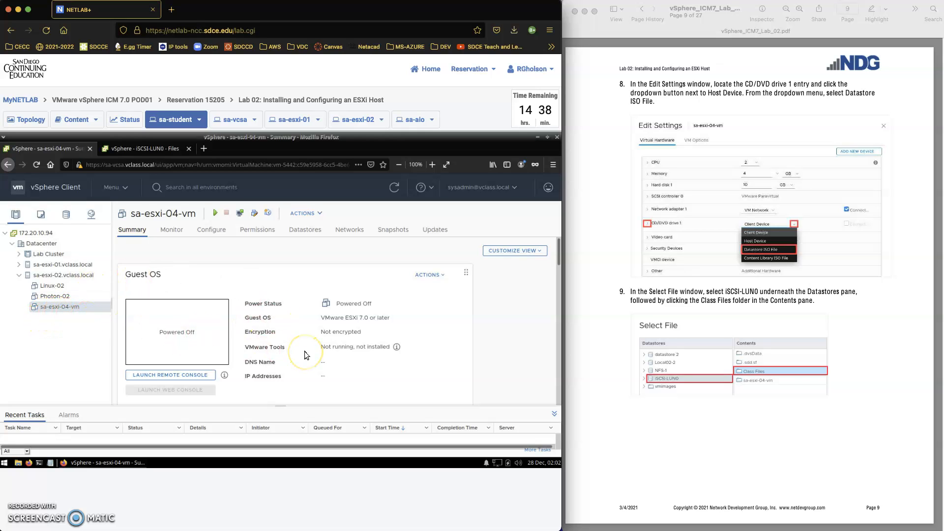
scroll(305, 351, down, 1)
scroll(305, 351, down, 4)
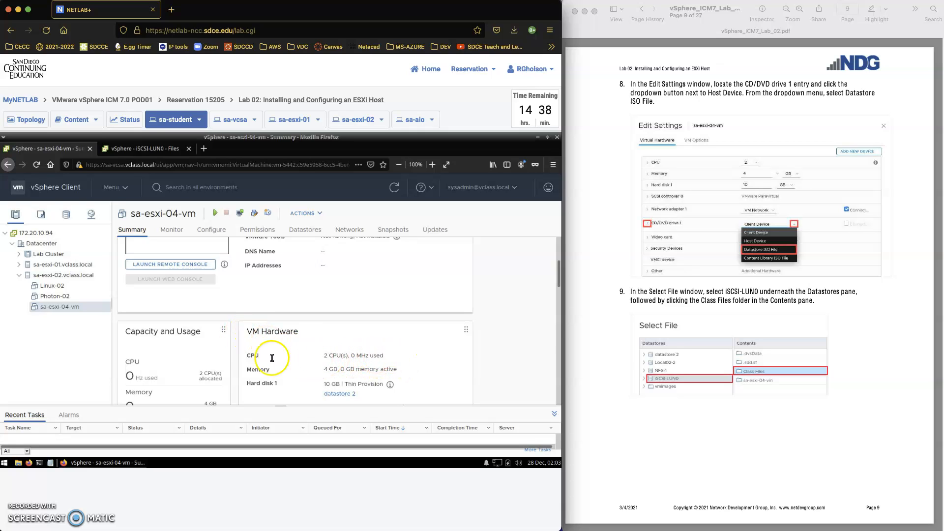
- Read the remaining ESXi installation instructions in the lab guide, up to the Configure an ESXi host task on page 16
scroll(653, 364, down, 10)
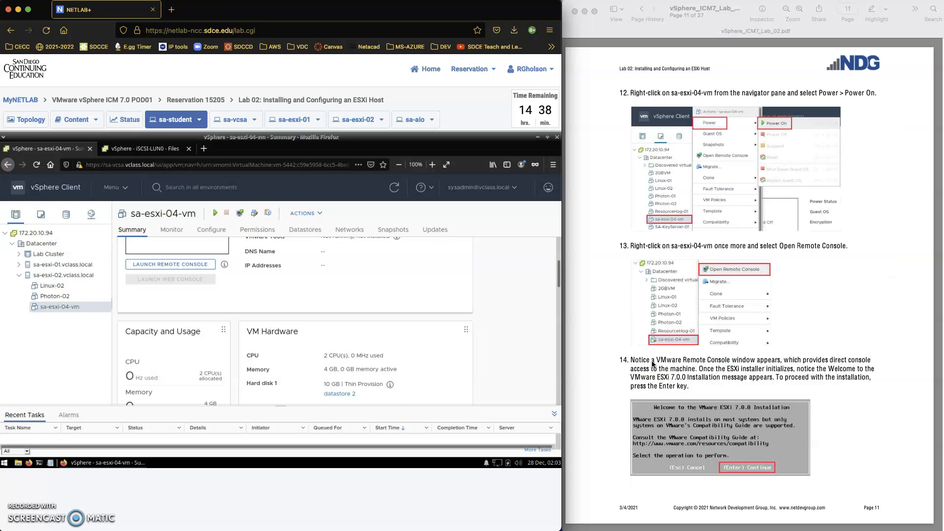
scroll(652, 364, down, 5)
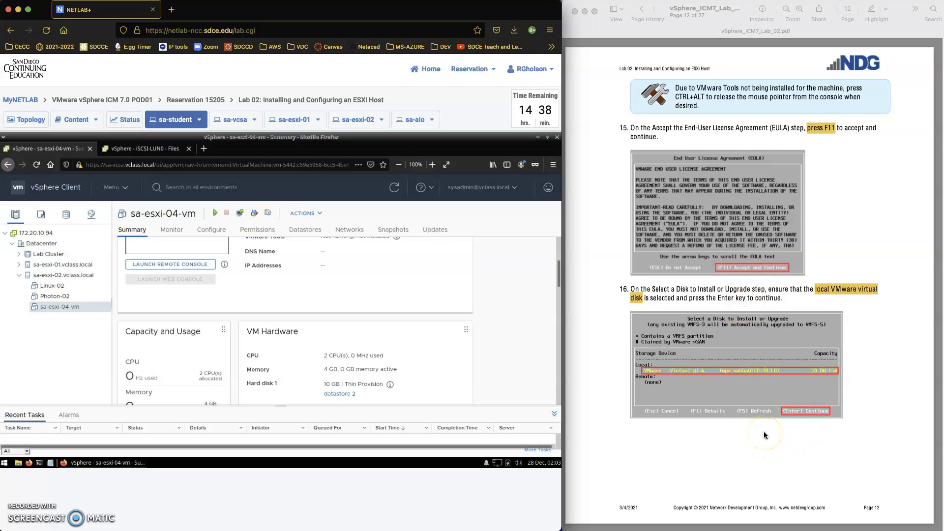
scroll(763, 431, down, 10)
scroll(763, 430, down, 5)
scroll(763, 429, up, 5)
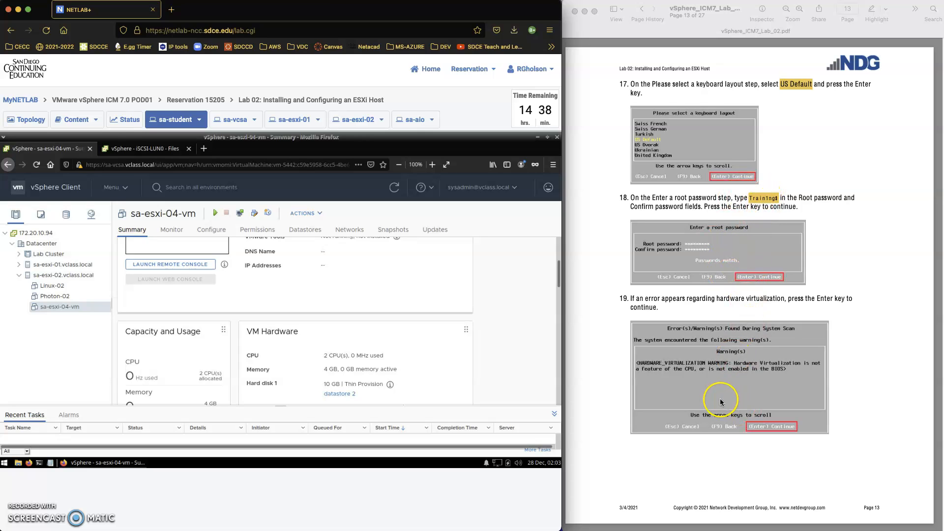
scroll(720, 402, down, 10)
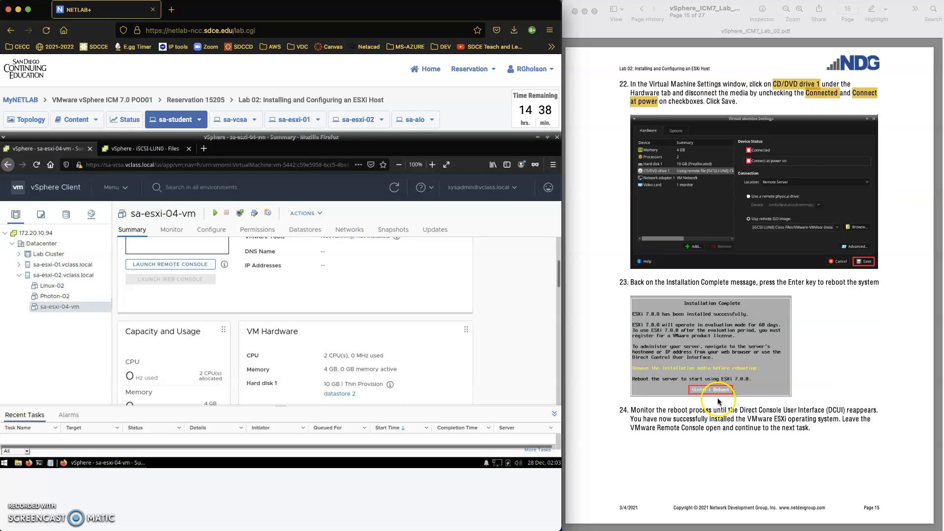
scroll(715, 395, down, 5)
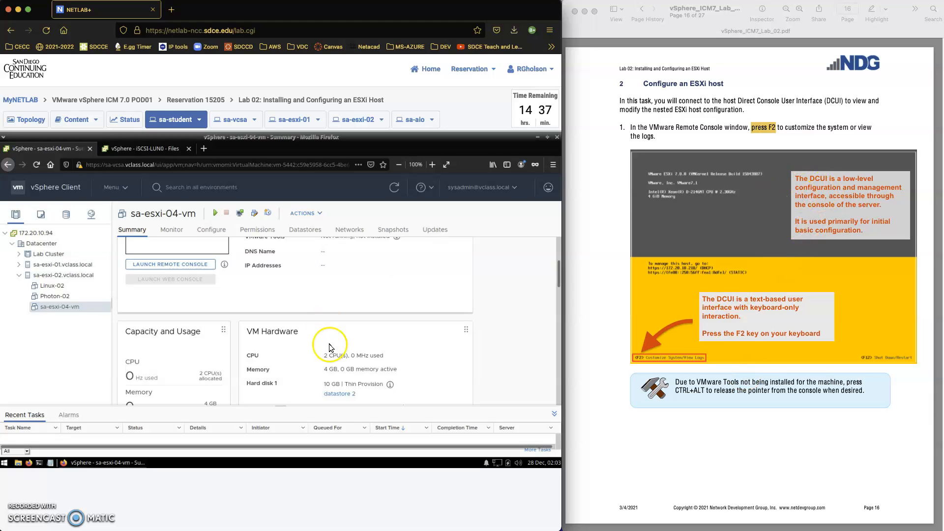
- Open the system customization login prompt on the sa-esxi-01 direct console
click(294, 120)
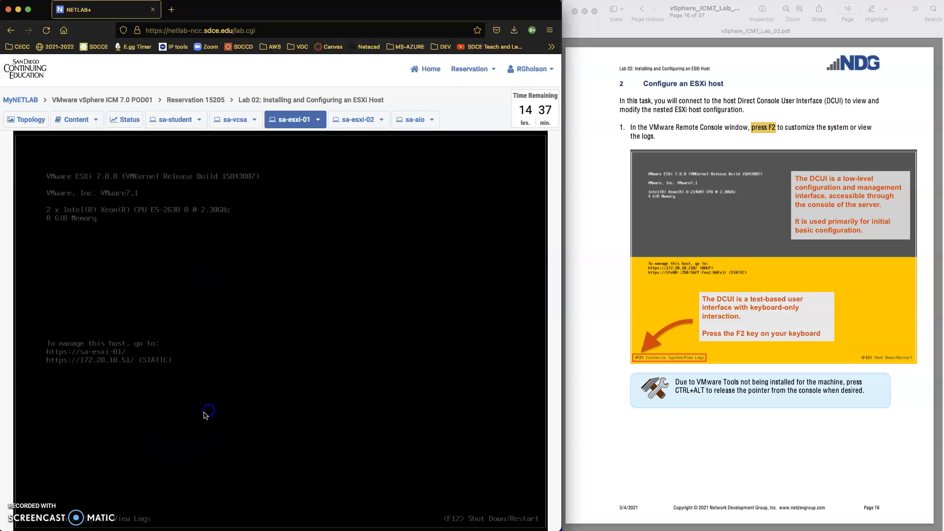
click(234, 366)
key(F2)
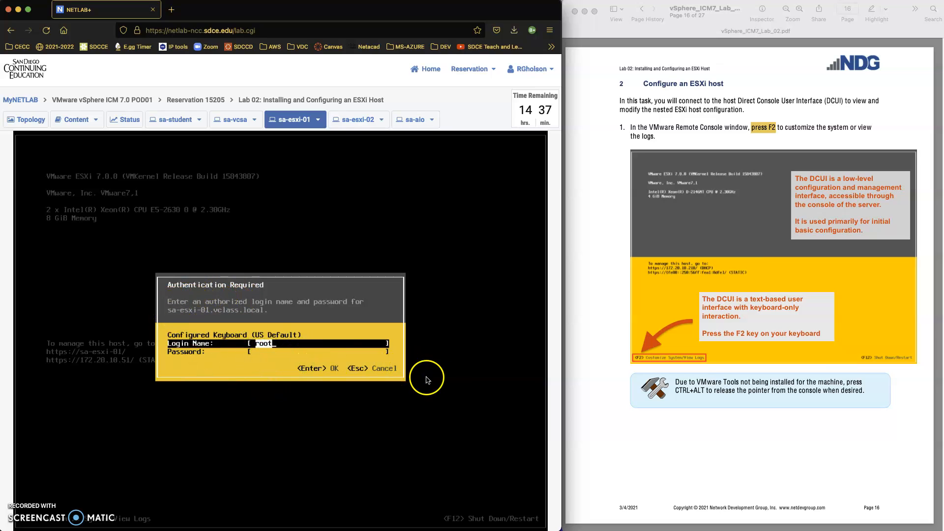
click(441, 343)
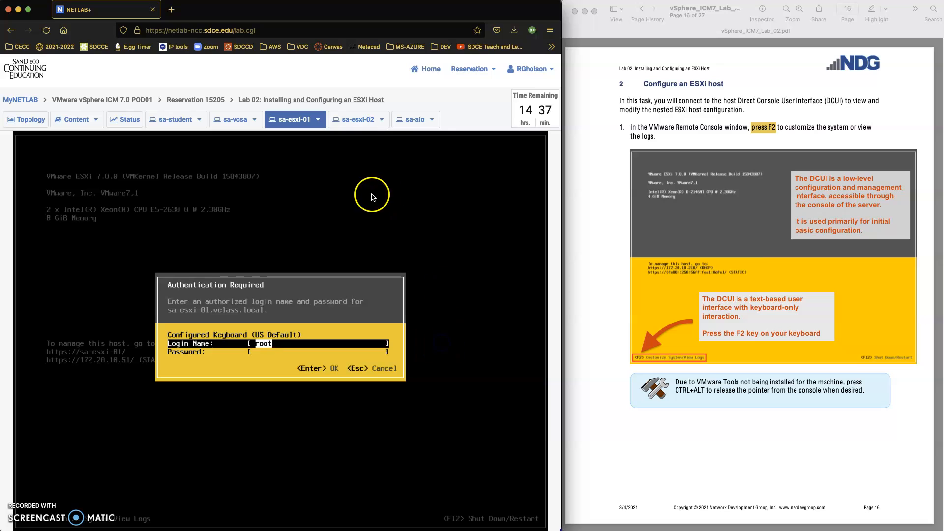
- Switch to the sa-esxi-02 console and browse its System Customization entries from Configure Password down to View System Logs
click(355, 119)
click(270, 334)
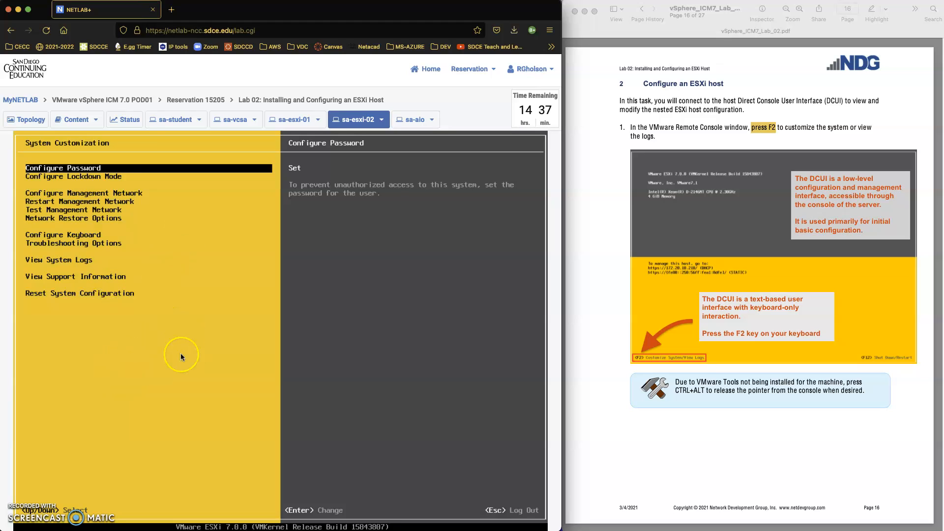
click(70, 183)
drag(72, 194, 78, 211)
drag(85, 246, 136, 238)
key(Down)
key(Down)
key(Down)
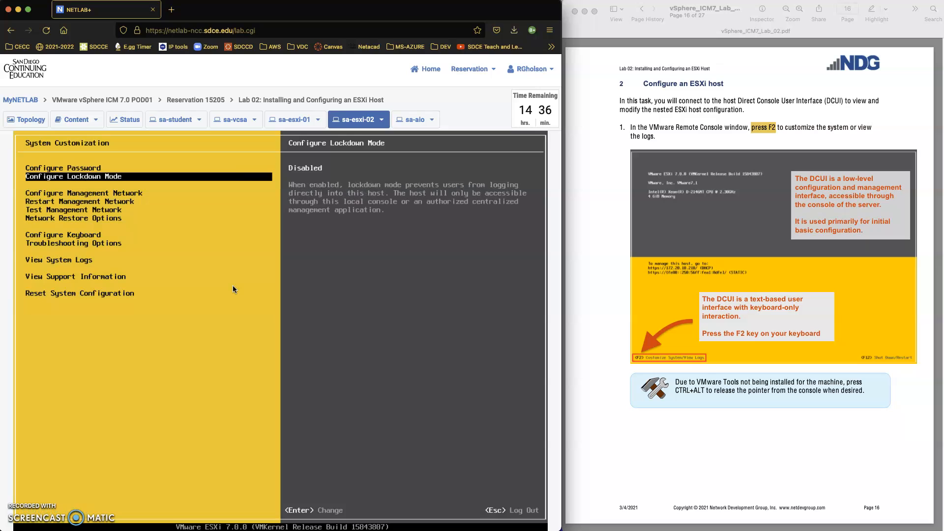
key(Down)
key(Down)
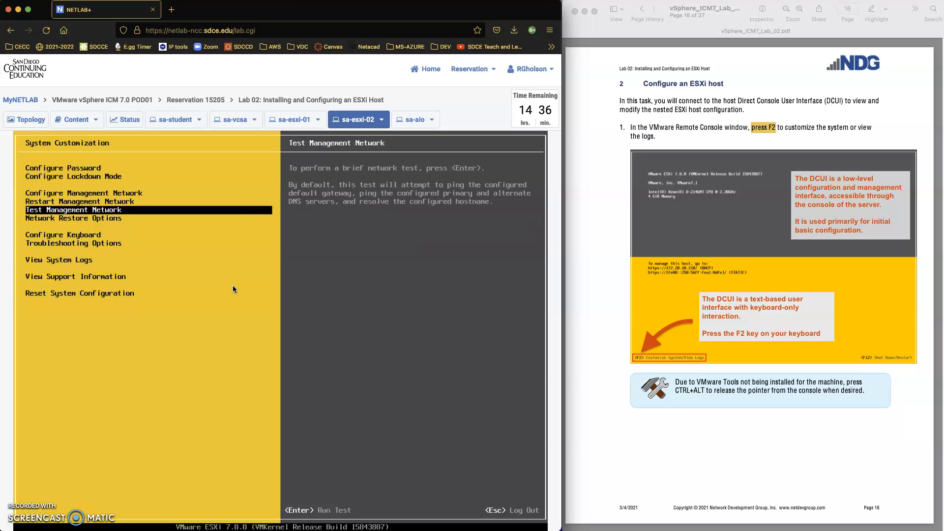
key(Up)
key(Up)
key(Up)
key(Up)
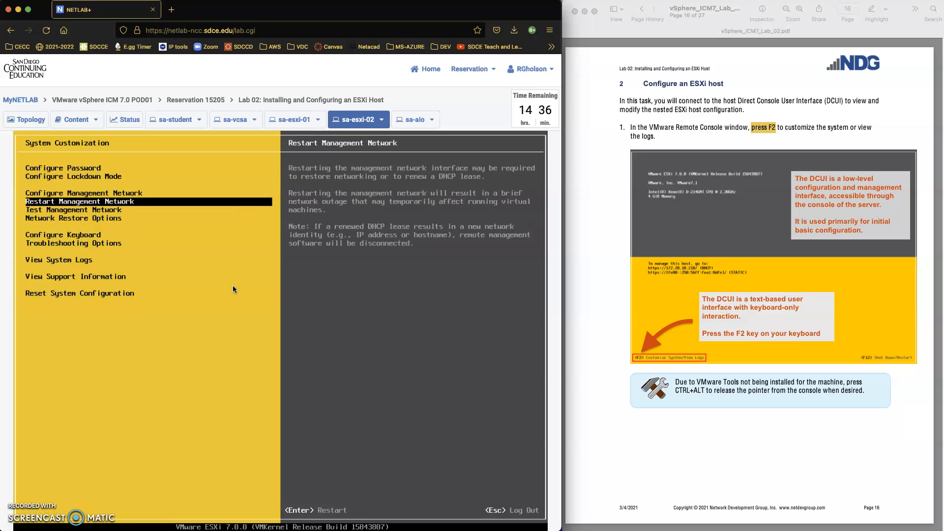
key(Down)
key(Down)
key(Down)
key(Down)
key(Down)
key(Down)
key(Down)
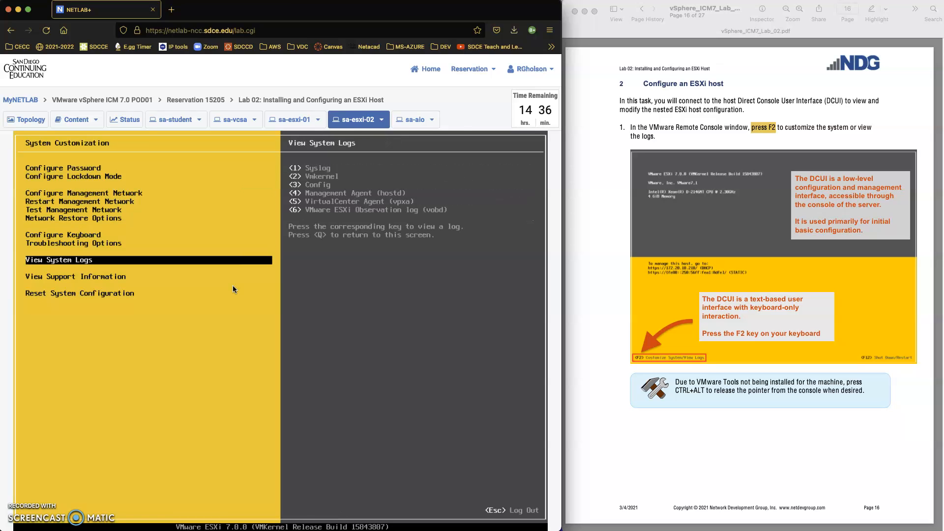
- Open Troubleshooting Options on sa-esxi-02 and examine the Enable ESXi Shell and Enable SSH entries
key(Up)
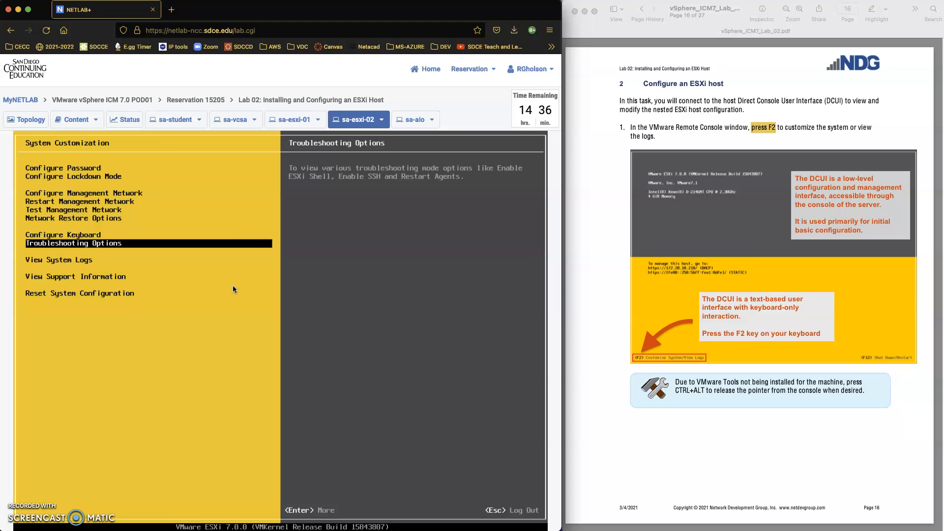
key(Return)
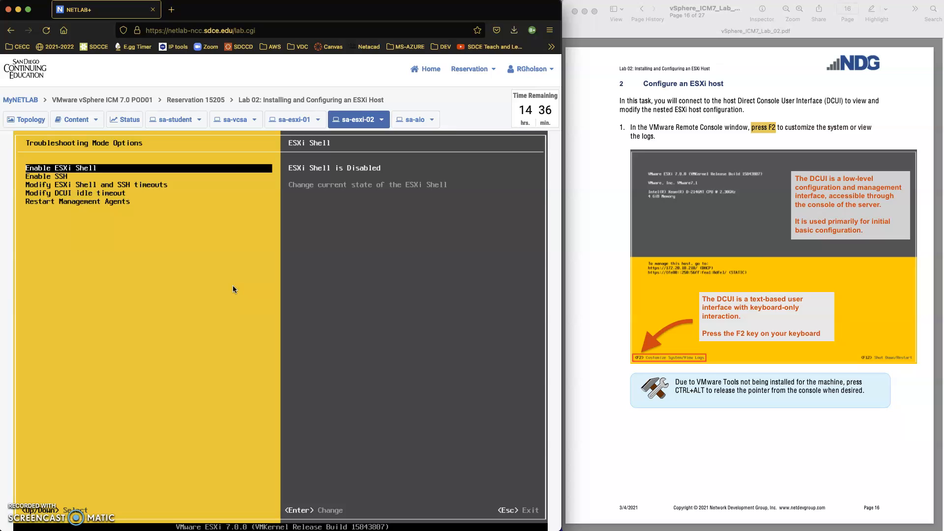
key(Down)
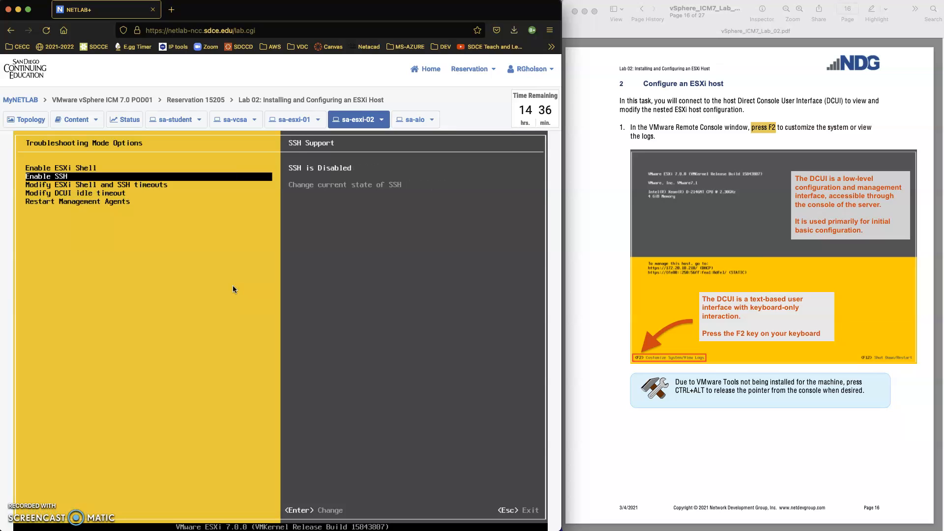
key(Down)
key(Up)
key(Up)
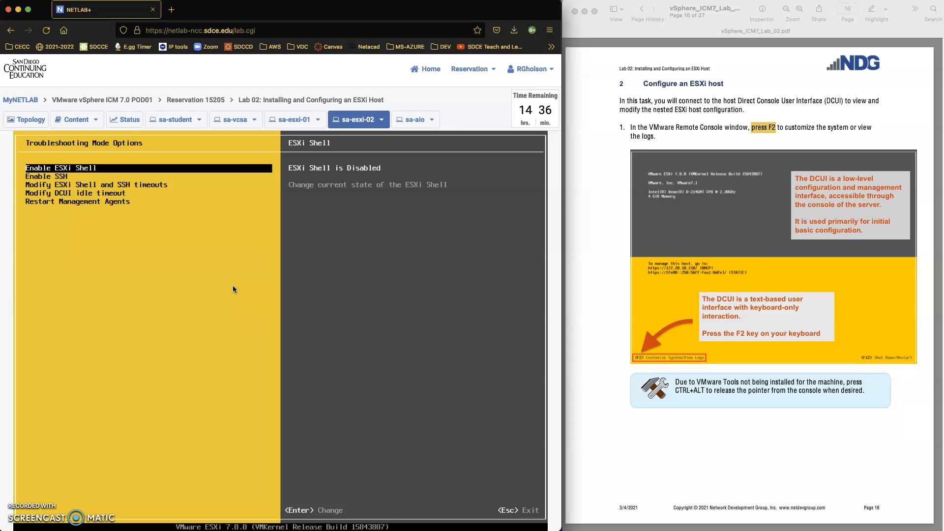
key(Down)
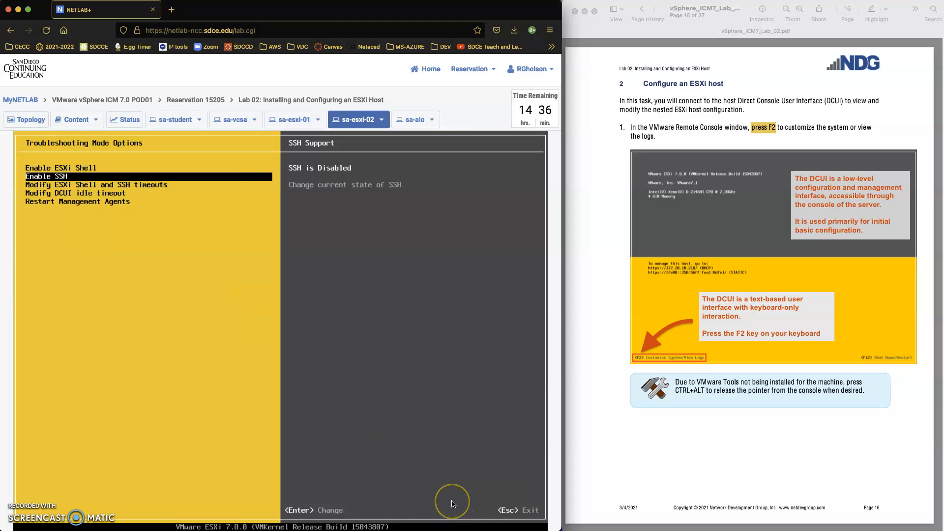
- Log out of System Customization on sa-esxi-02 and revisit the sa-esxi-01 console before returning to the lab topology
key(Escape)
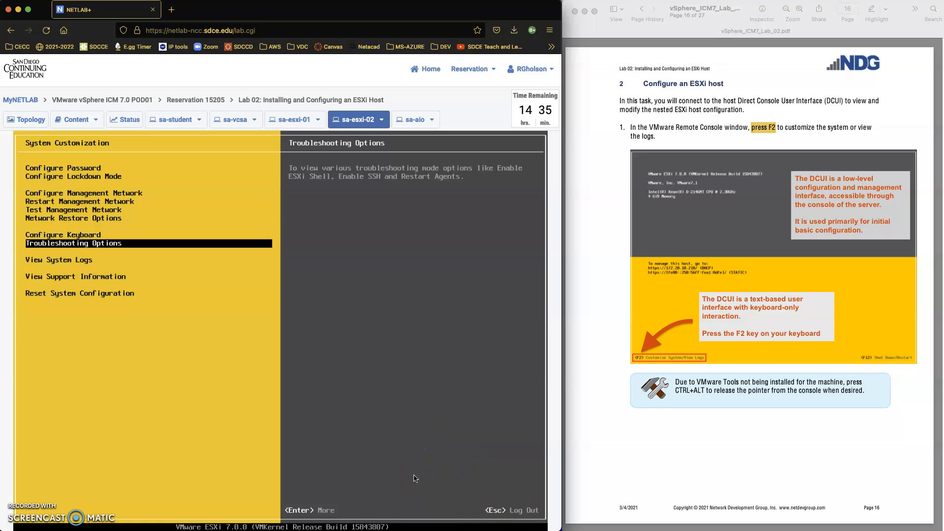
key(Escape)
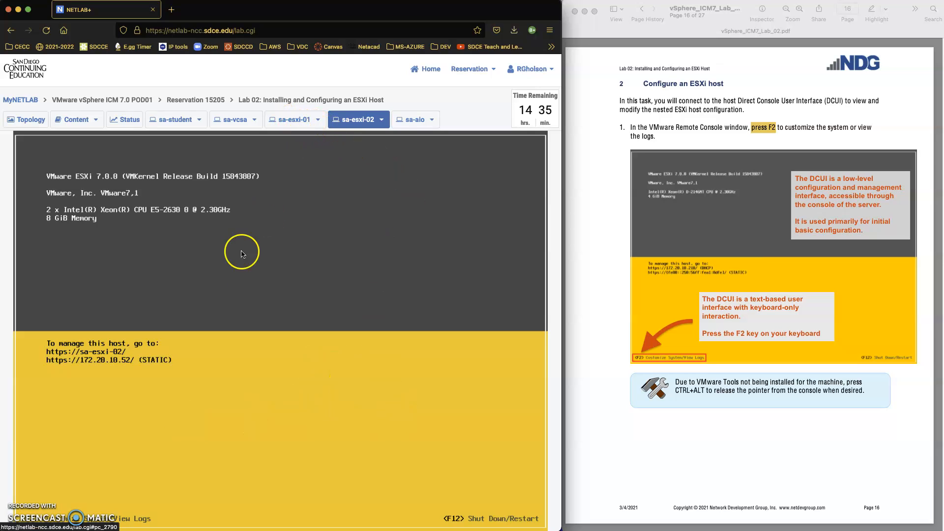
click(281, 121)
click(411, 488)
click(270, 462)
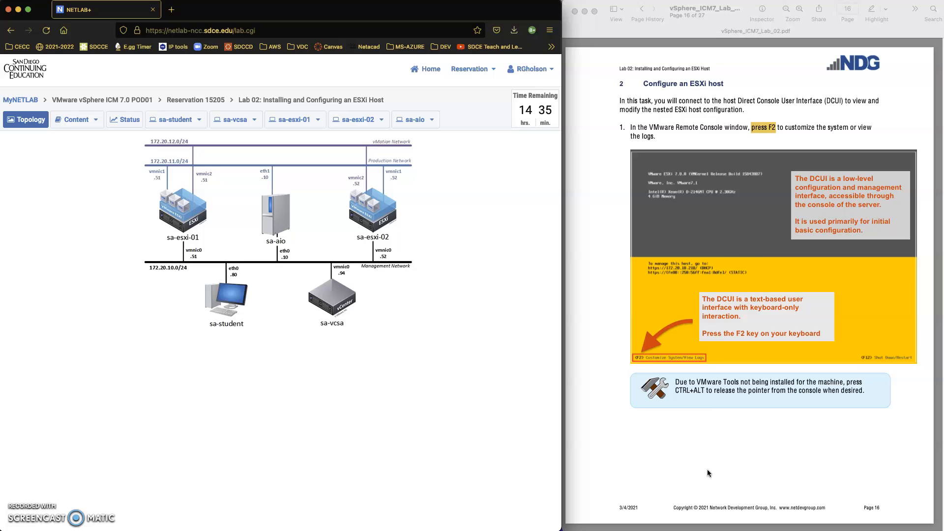
- Read the guide's remaining tasks on host configuration, ESXi Shell and SSH, and Active Directory, from page 17 through page 27
scroll(706, 473, down, 3)
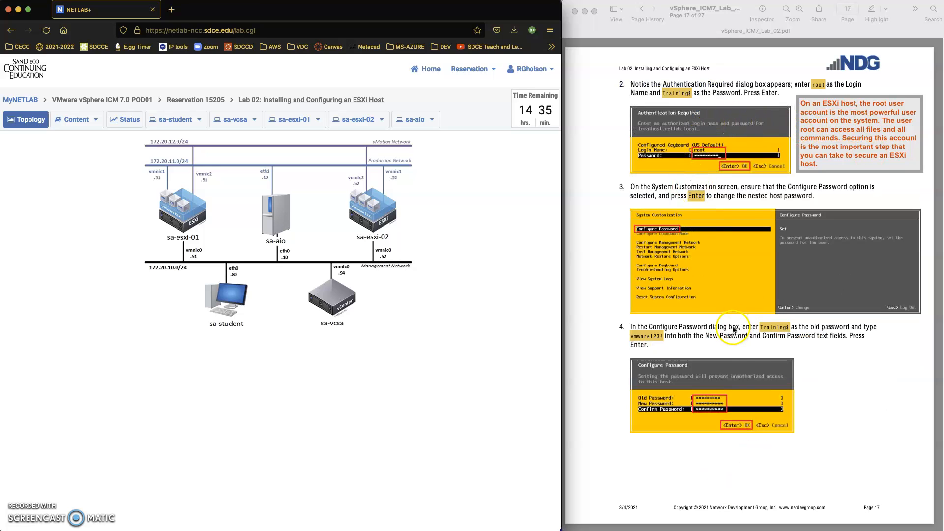
scroll(746, 378, down, 3)
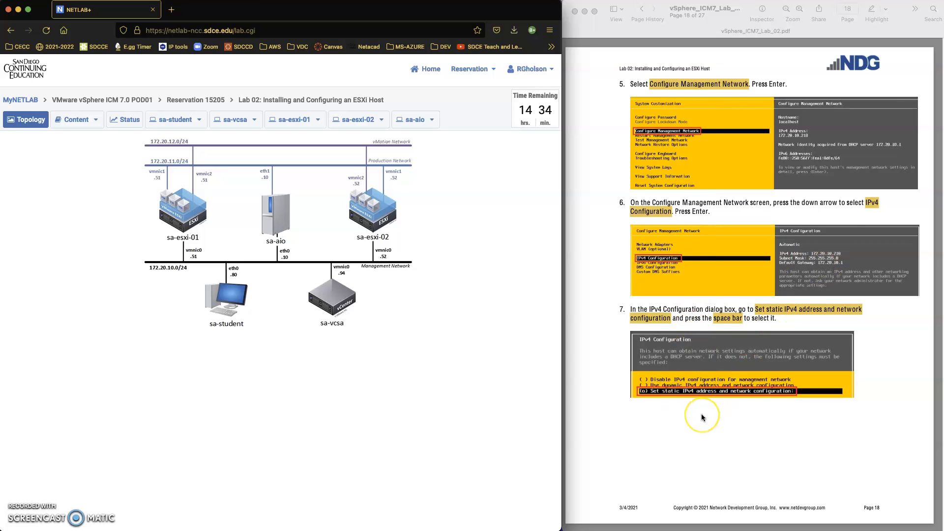
scroll(702, 417, down, 3)
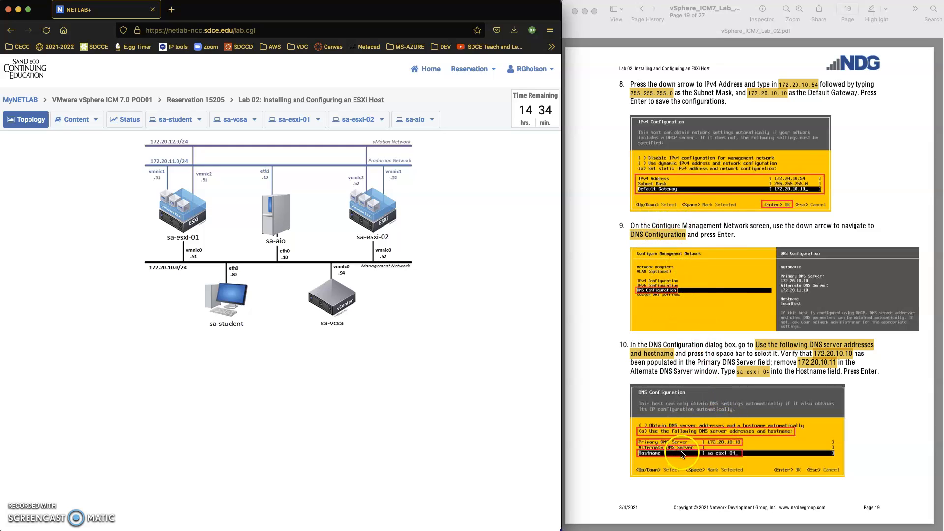
scroll(683, 455, down, 3)
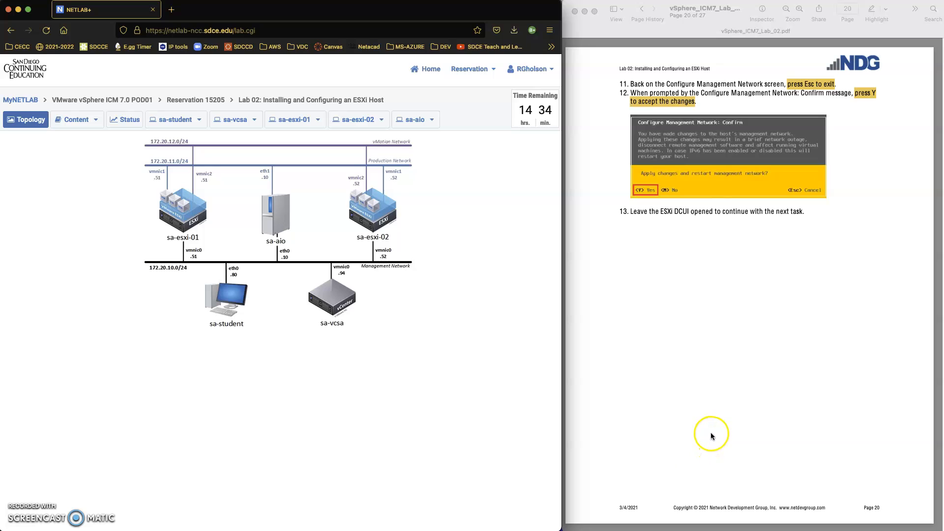
scroll(711, 436, down, 3)
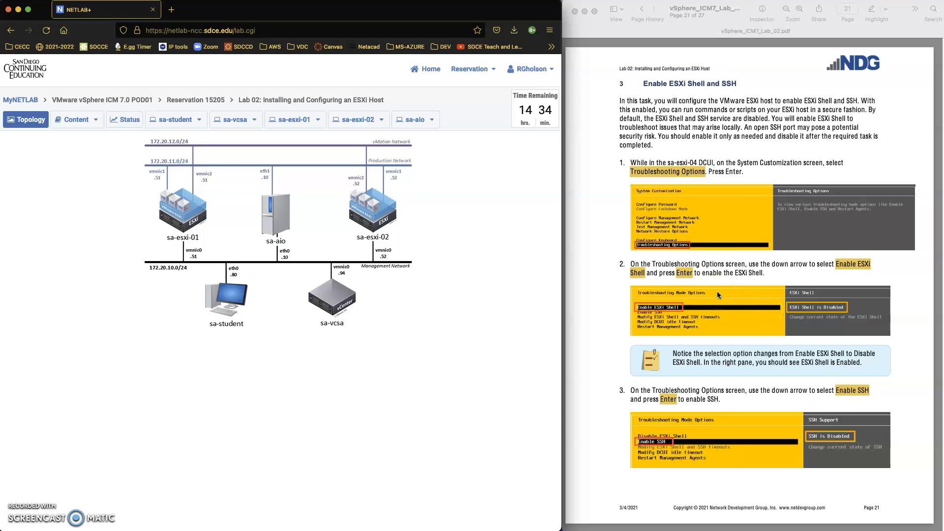
scroll(717, 292, down, 2)
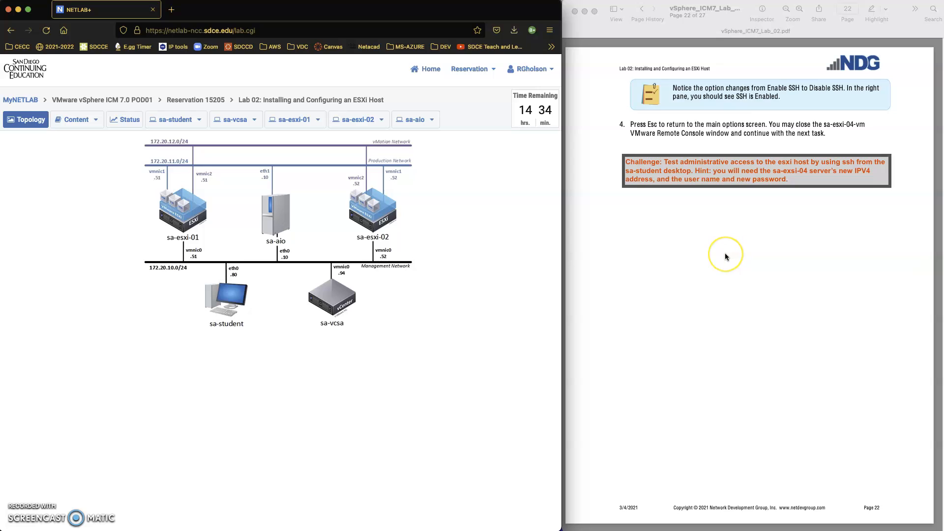
scroll(725, 252, down, 2)
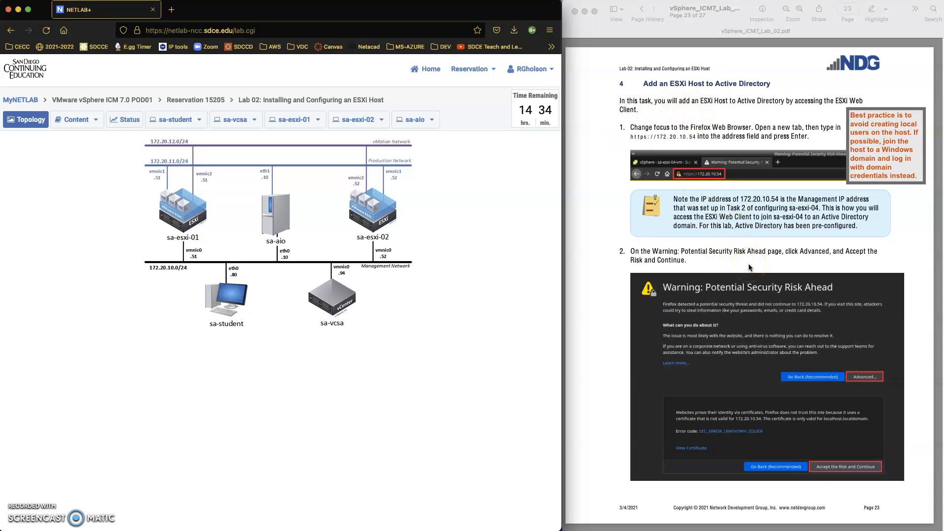
scroll(748, 267, down, 3)
scroll(747, 268, down, 2)
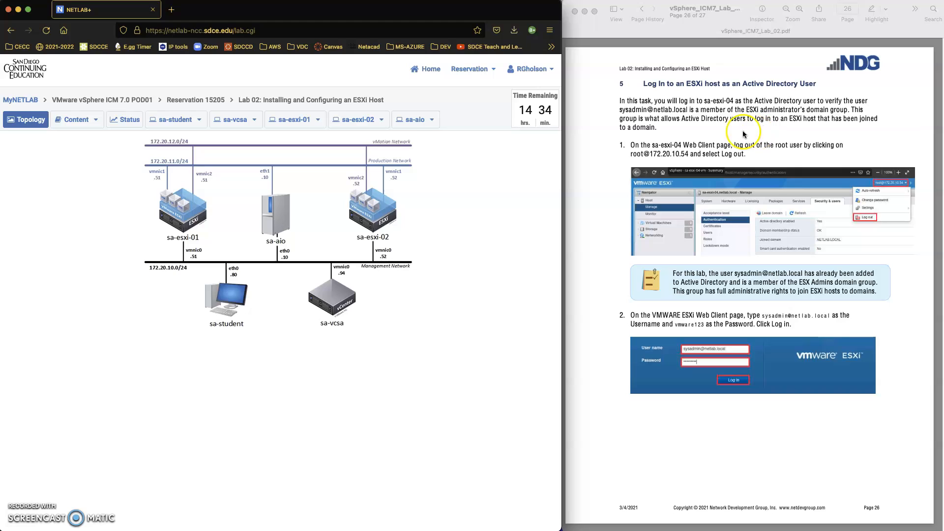
scroll(722, 130, down, 3)
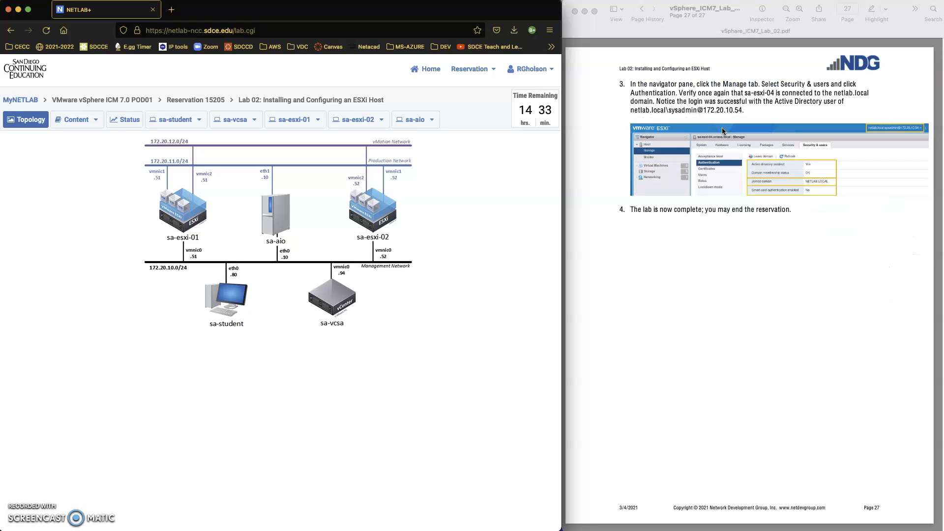